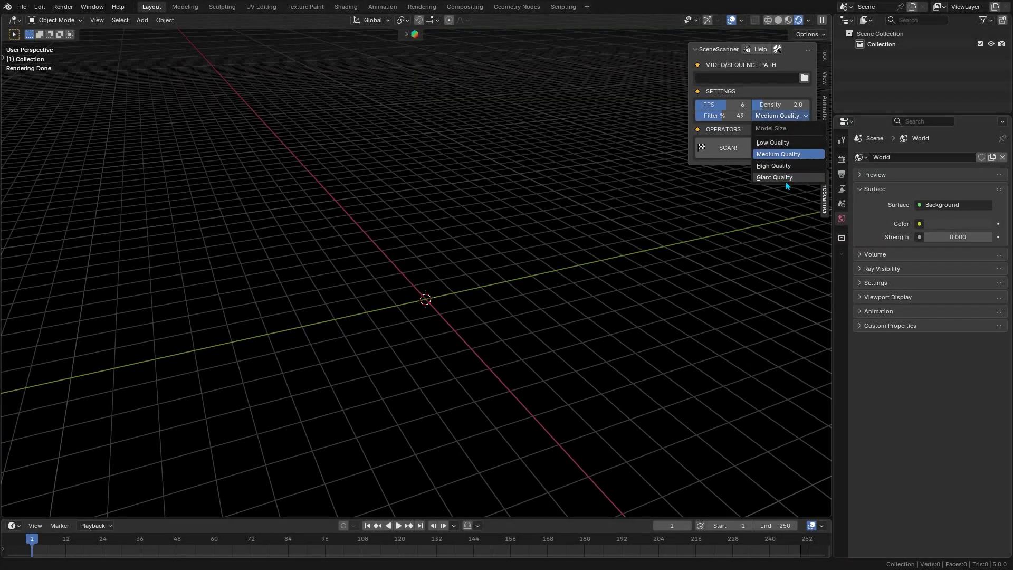
- Scan the rock video at Medium Quality and add an enlarged area light
left_click(787, 118)
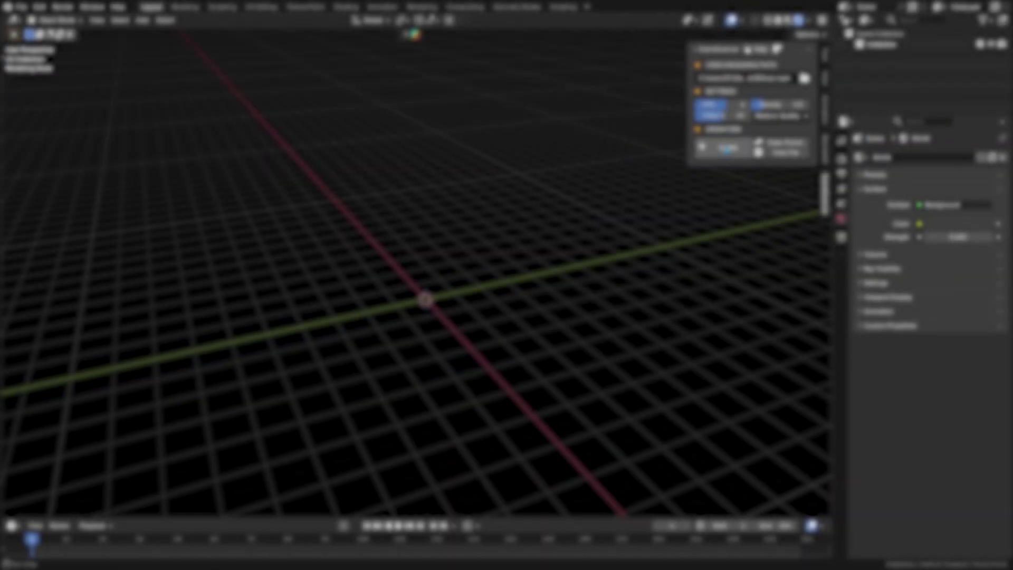
left_click(729, 155)
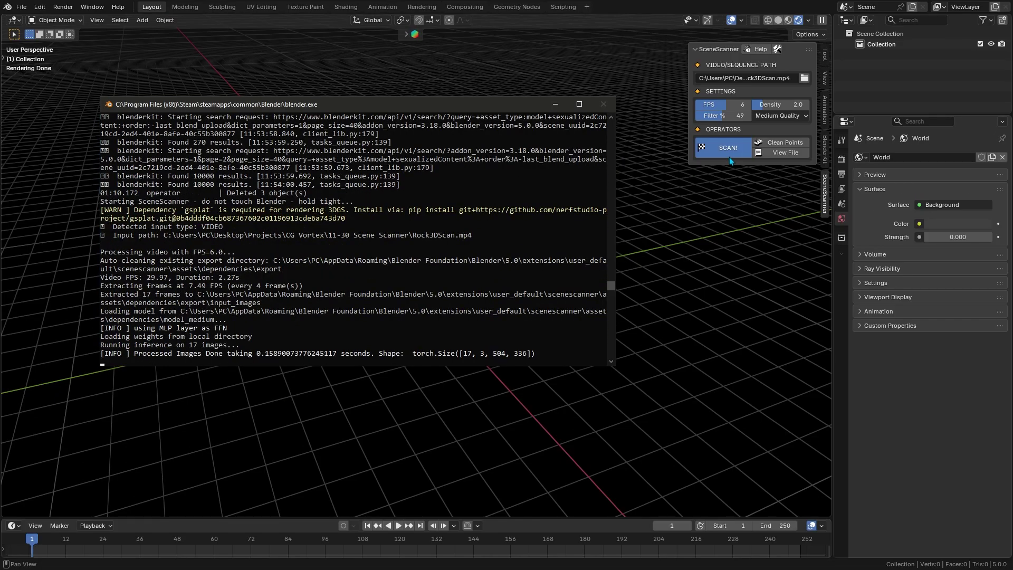
key("shift+a")
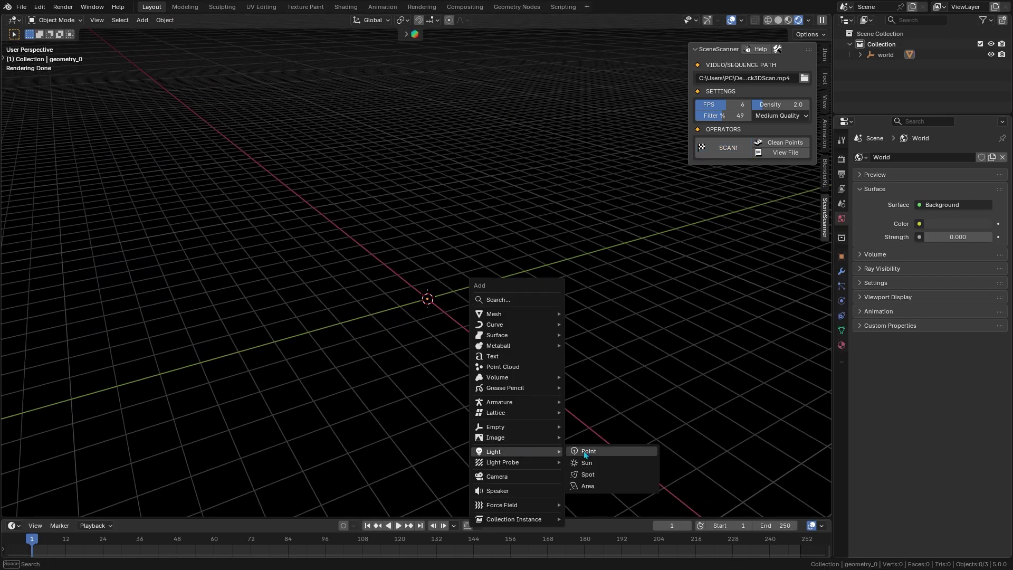
left_click(591, 482)
key("s")
middle_click_drag(461, 182, 410, 264)
left_click(467, 294)
- Select the rock point cloud, then deselect it and orbit to inspect the scan
left_click(409, 264, "shift")
scroll(474, 204, "up", 5)
middle_click_drag(473, 203, 406, 302)
key("alt+a")
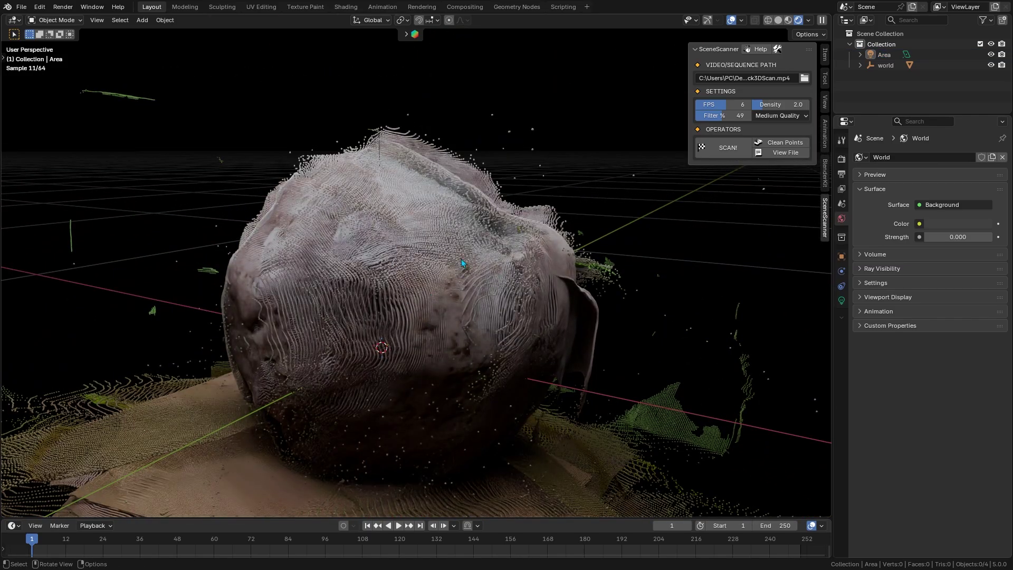
middle_click_drag(378, 249, 495, 254)
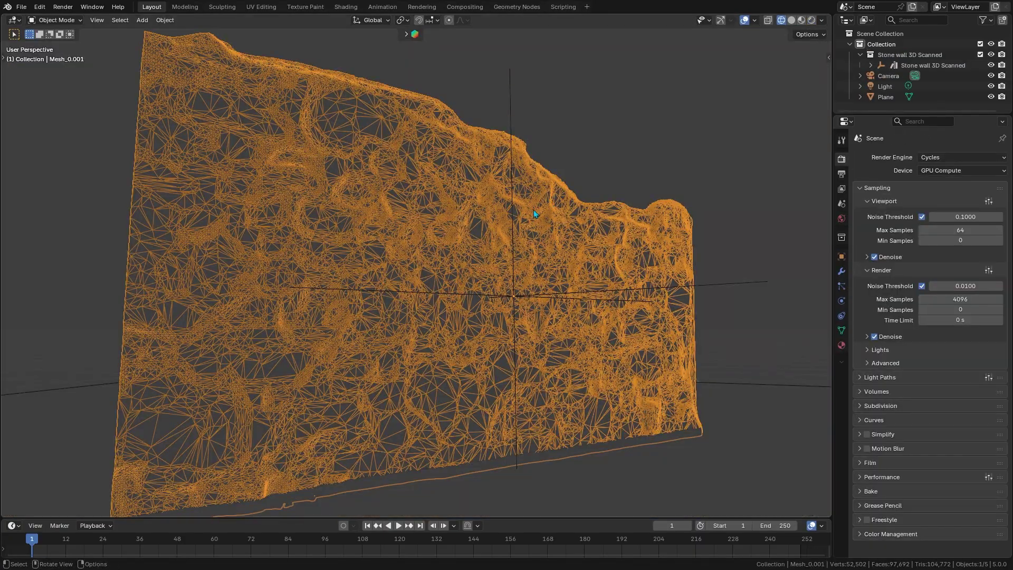
middle_click_drag(533, 210, 809, 21)
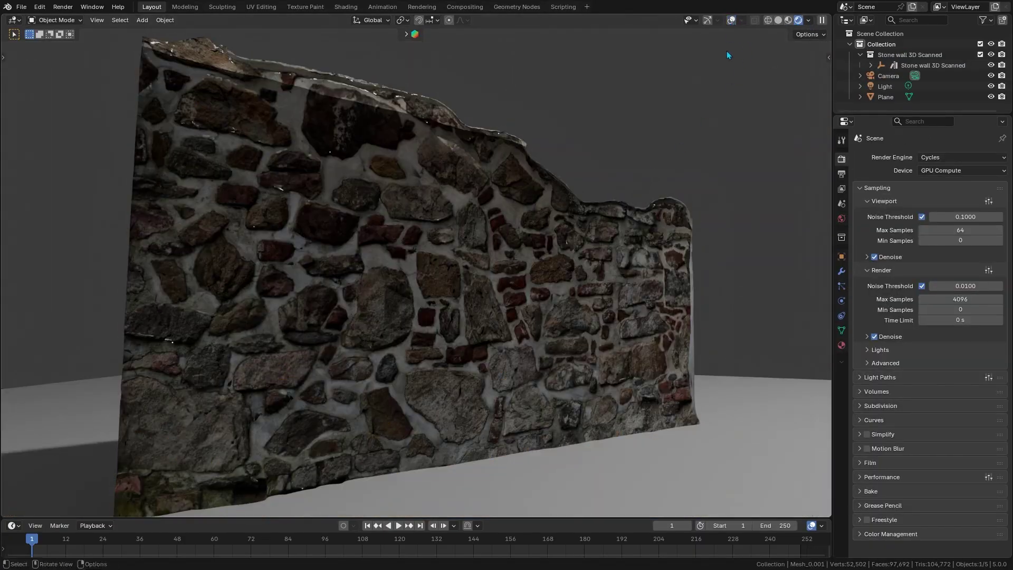
middle_click_drag(726, 51, 619, 51)
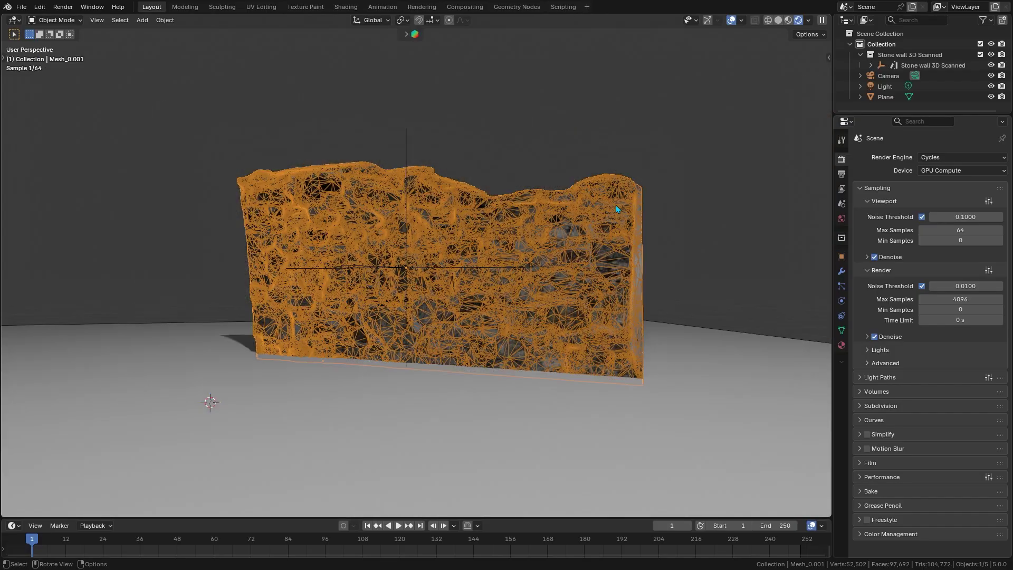
mouse_move(615, 205)
middle_mouse_down()
mouse_move(506, 225)
mouse_move(622, 206)
middle_mouse_up()
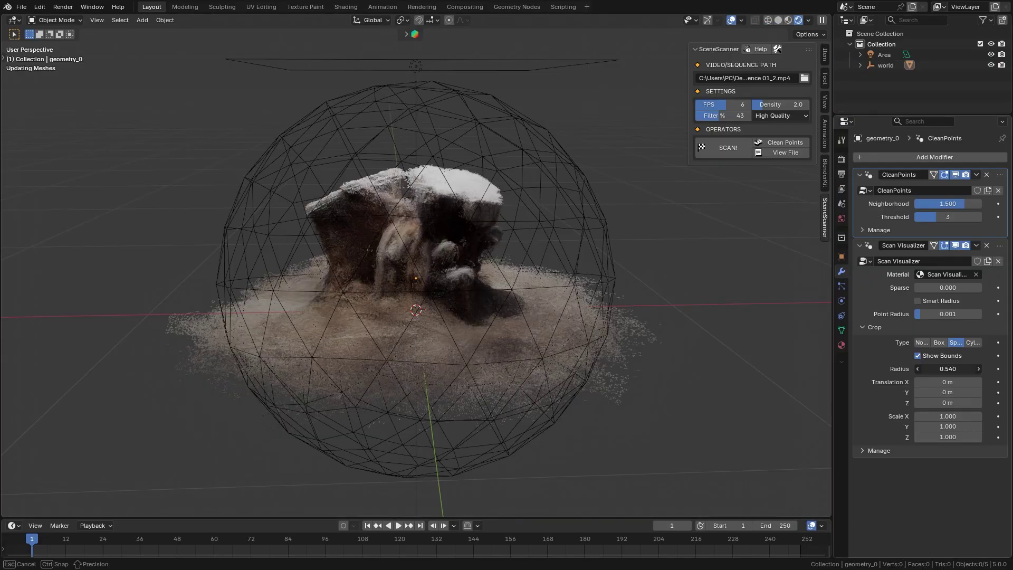
- Tighten the stump's crop radius to 0.310
left_click_drag(947, 369, 924, 369)
middle_click_drag(601, 248, 645, 310)
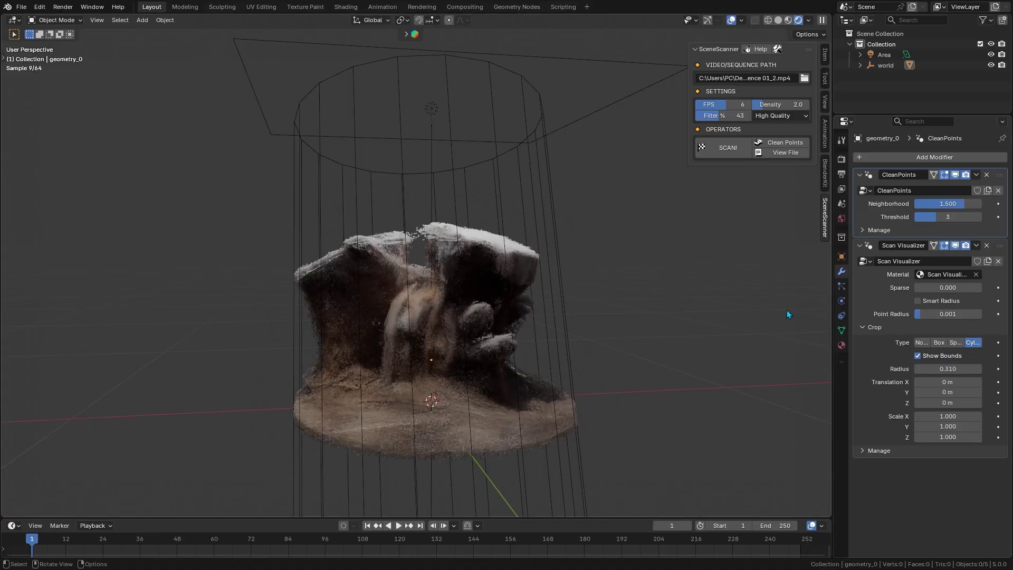
middle_click_drag(787, 314, 483, 314)
- Bring up apply-transform options for all objects, then deselect and inspect the cropped stump
key("a")
key("ctrl+a")
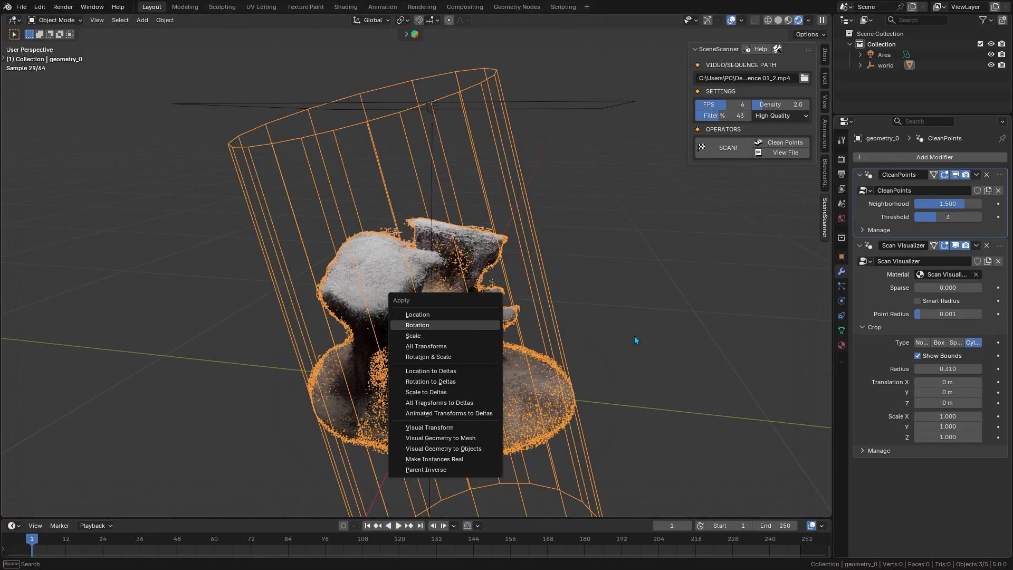
middle_click_drag(634, 340, 485, 344)
key("alt+a")
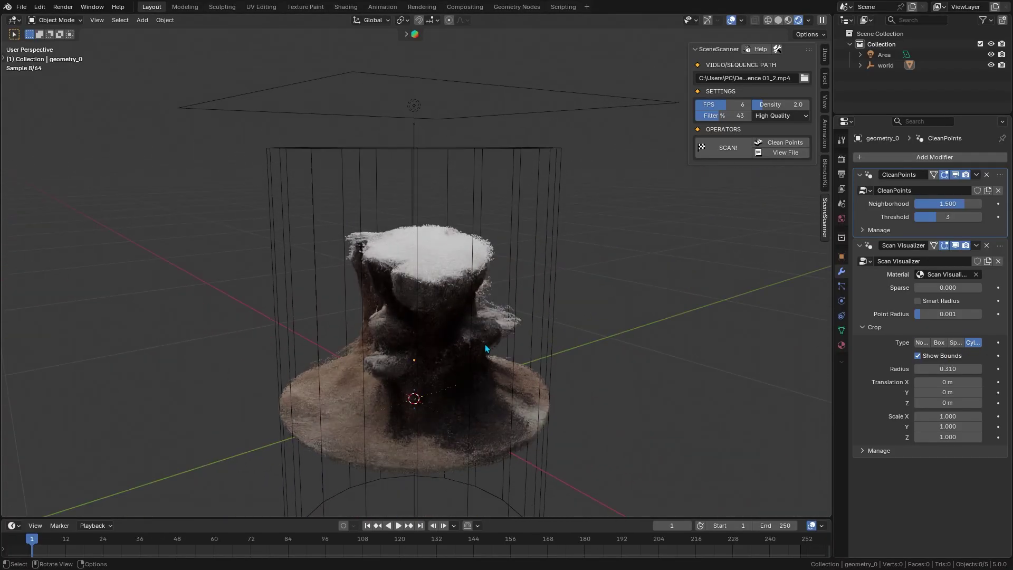
scroll(485, 344, "up", 3)
middle_click_drag(468, 264, 359, 267)
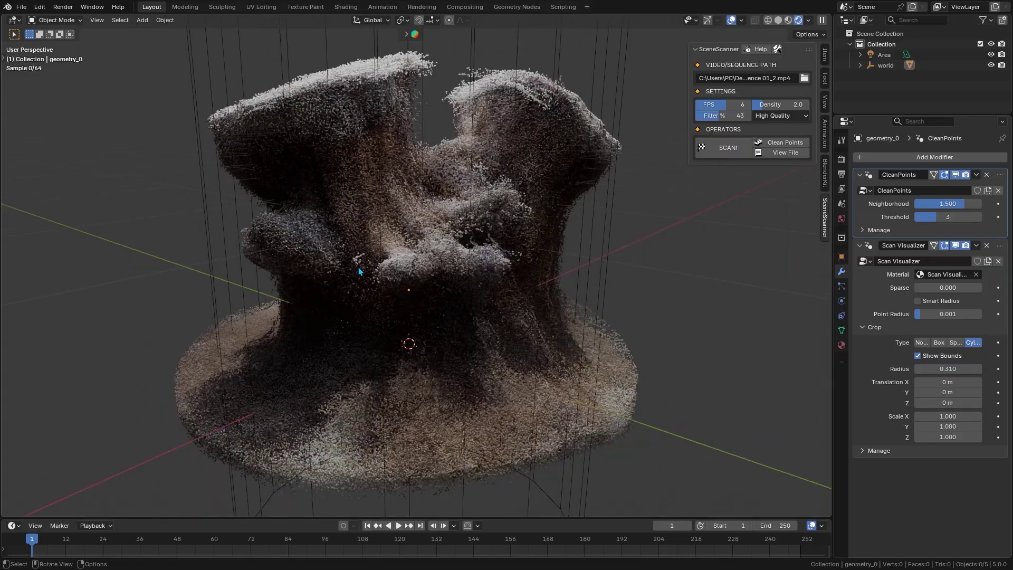
scroll(358, 267, "down", 5)
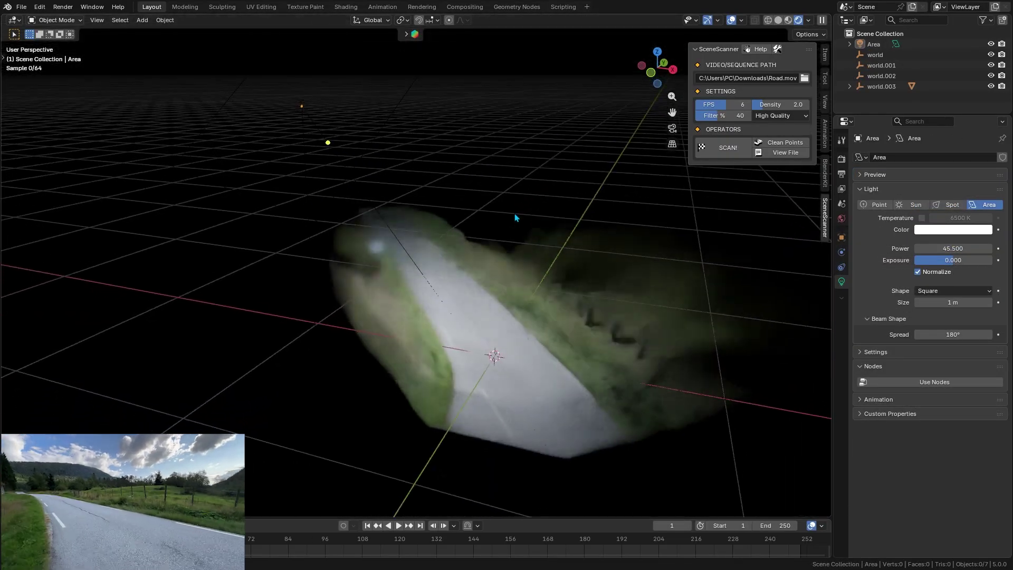
- Zoom in on the road scan and set the Render Engine to EEVEE
scroll(514, 214, "up", 2)
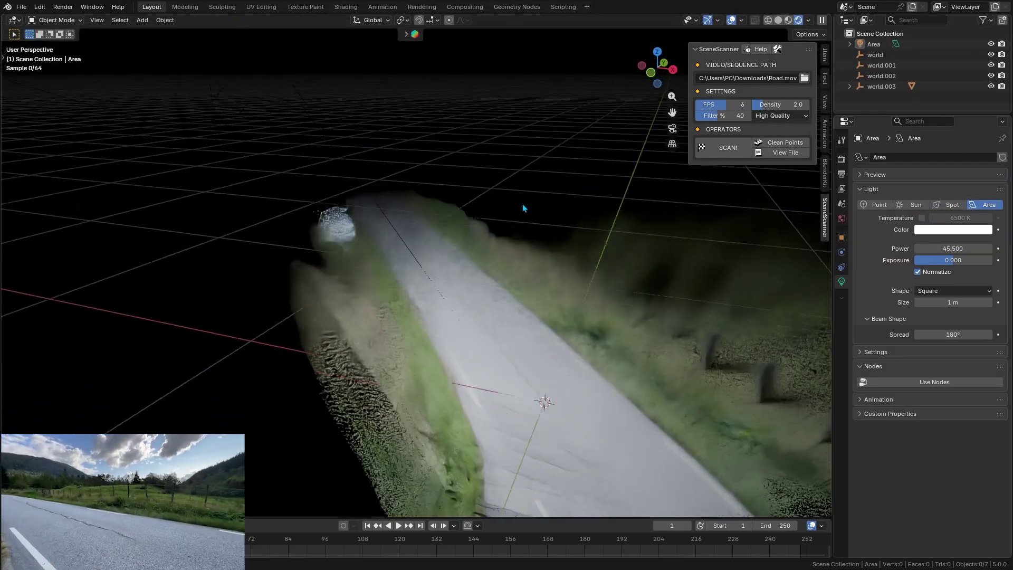
middle_click_drag(522, 208, 464, 200)
left_click(841, 158)
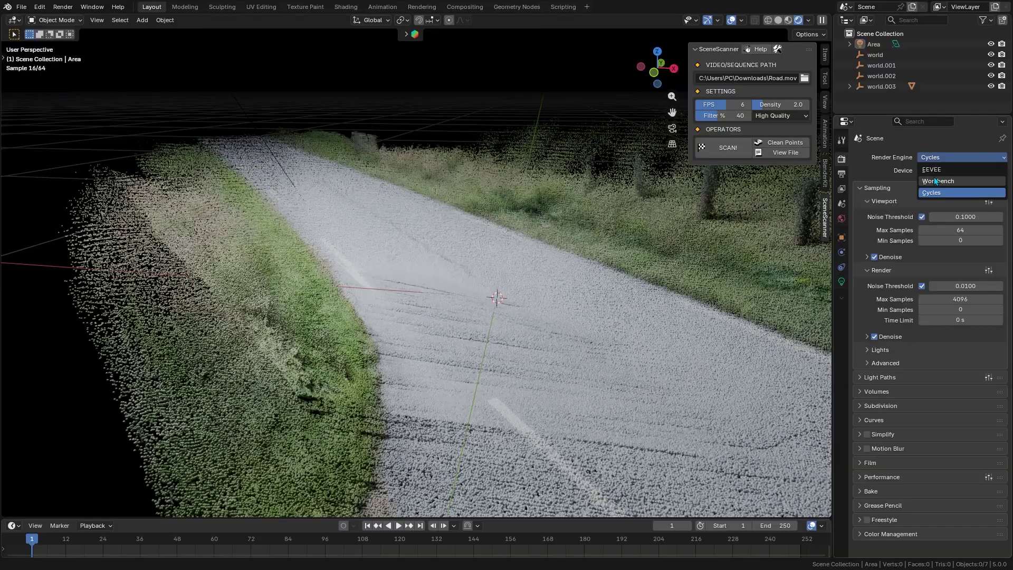
left_click(938, 170)
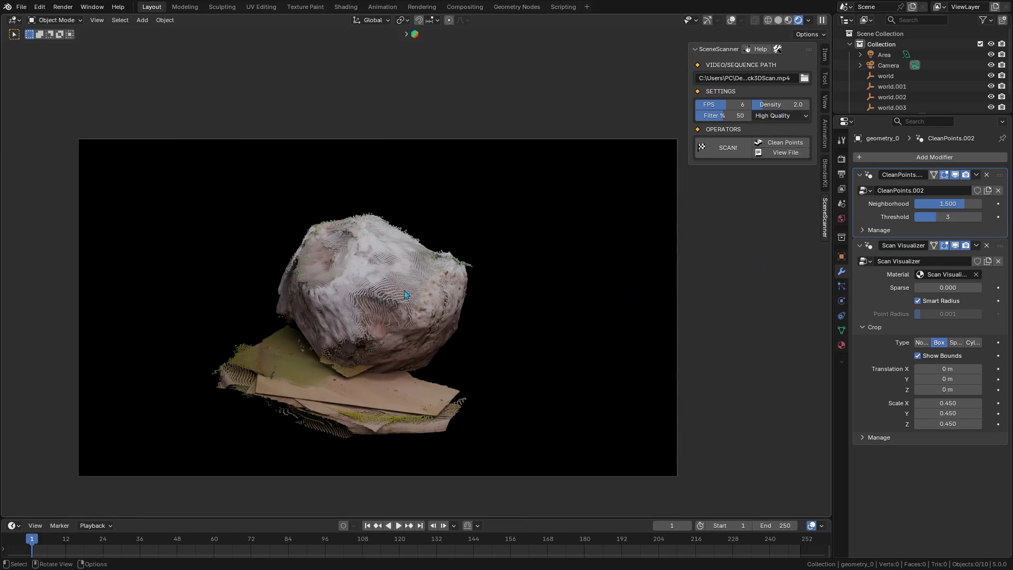
- Rescan the rock video at High Quality and add Clean Points to the new cloud
left_click(727, 148)
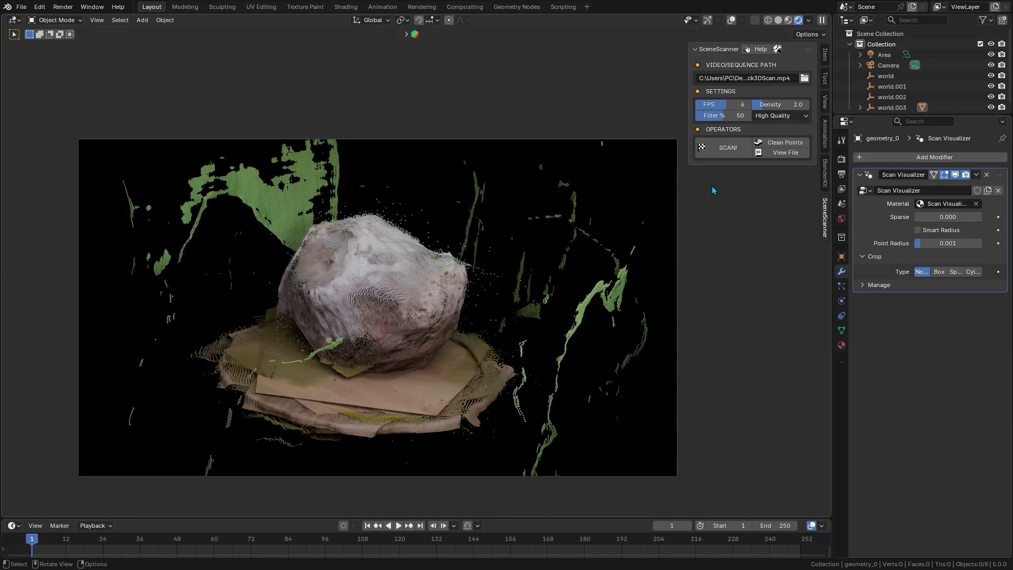
left_click(796, 147)
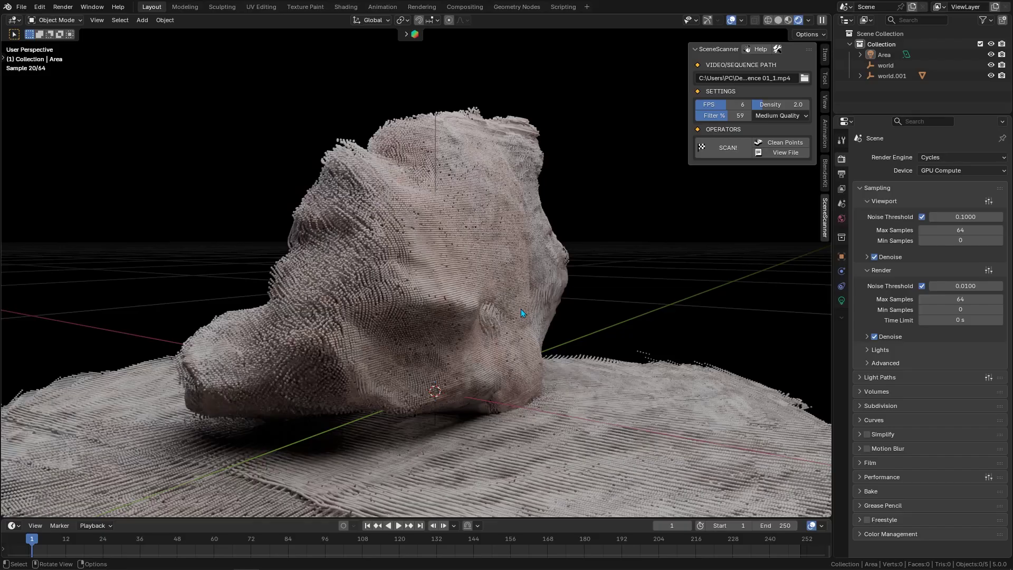
middle_click_drag(520, 309, 417, 304)
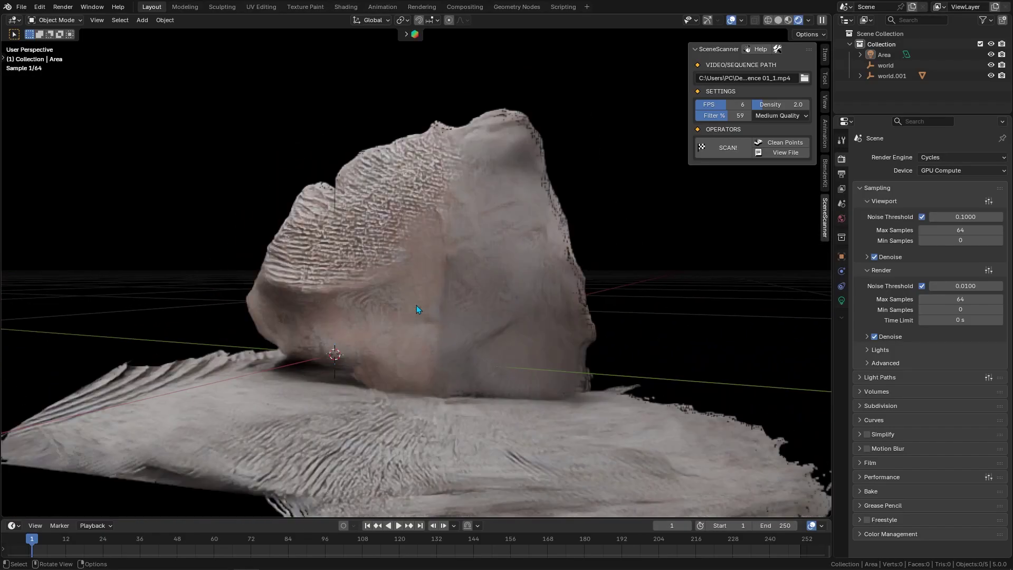
- Move the area light over the stump and start scanning the rock video
middle_click_drag(529, 368, 567, 362)
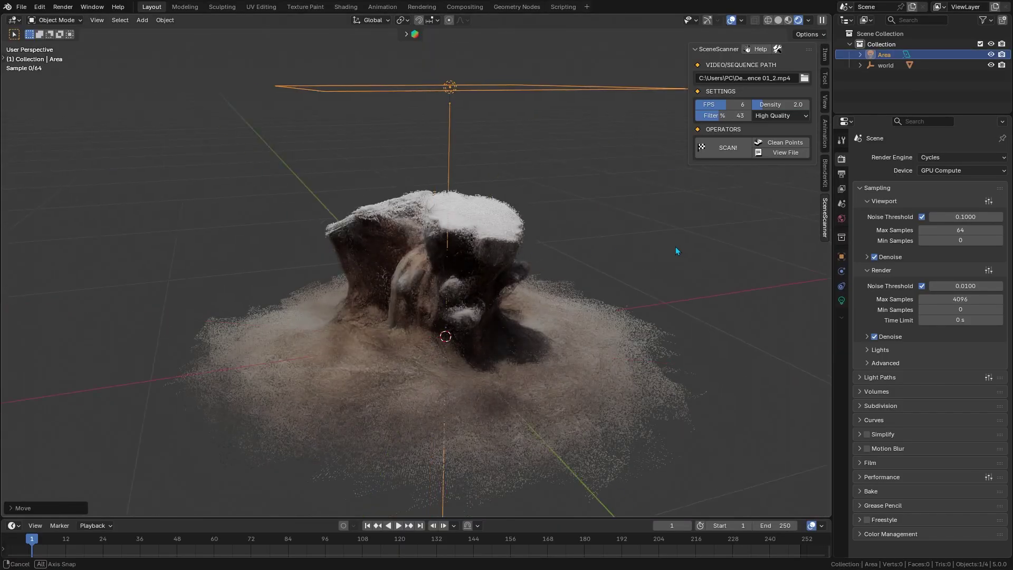
middle_click_drag(675, 246, 594, 237)
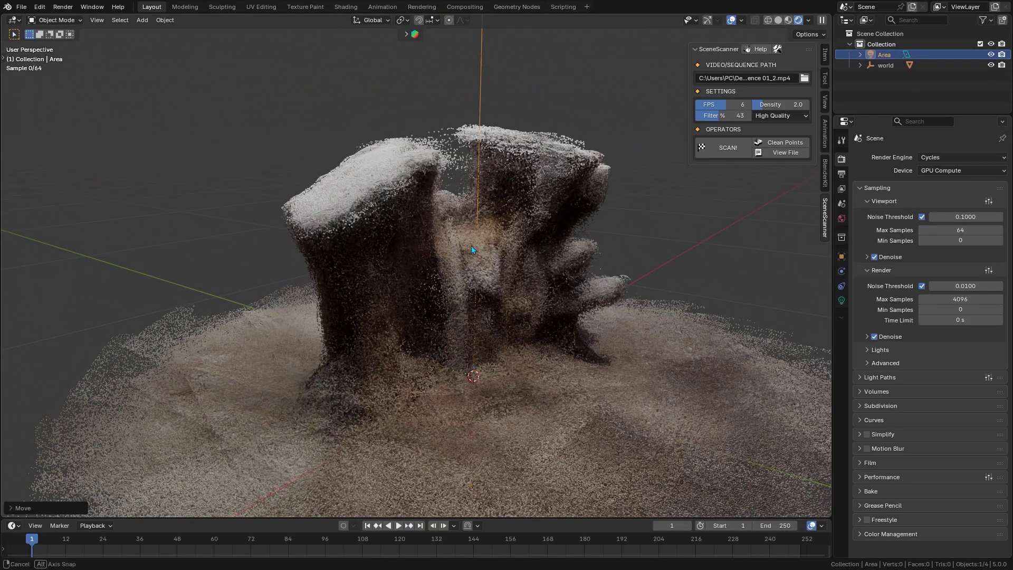
left_click(721, 142)
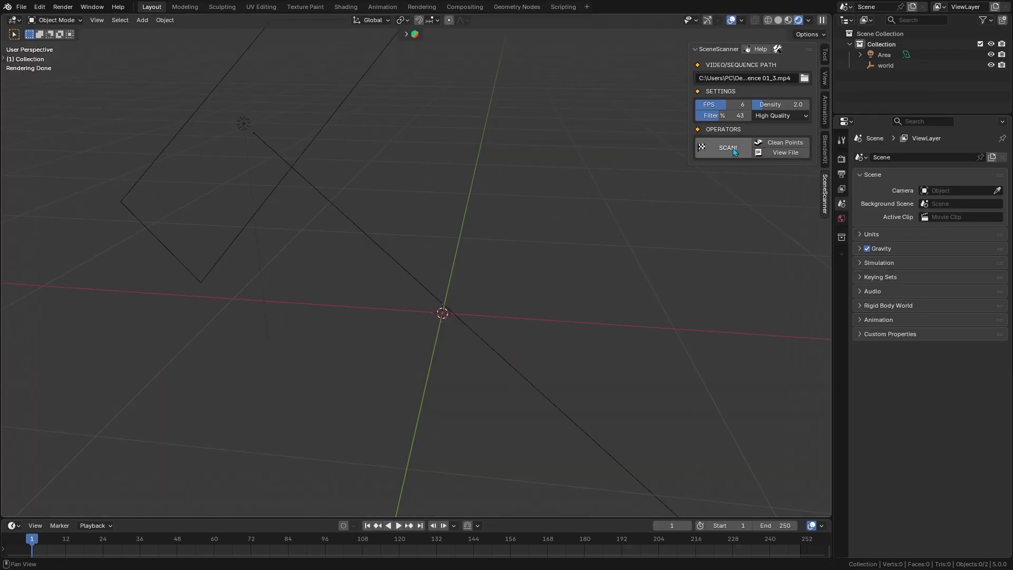
- Scan the stump video and rotate the tilted point cloud upright, including 90° about Z
left_click(733, 150)
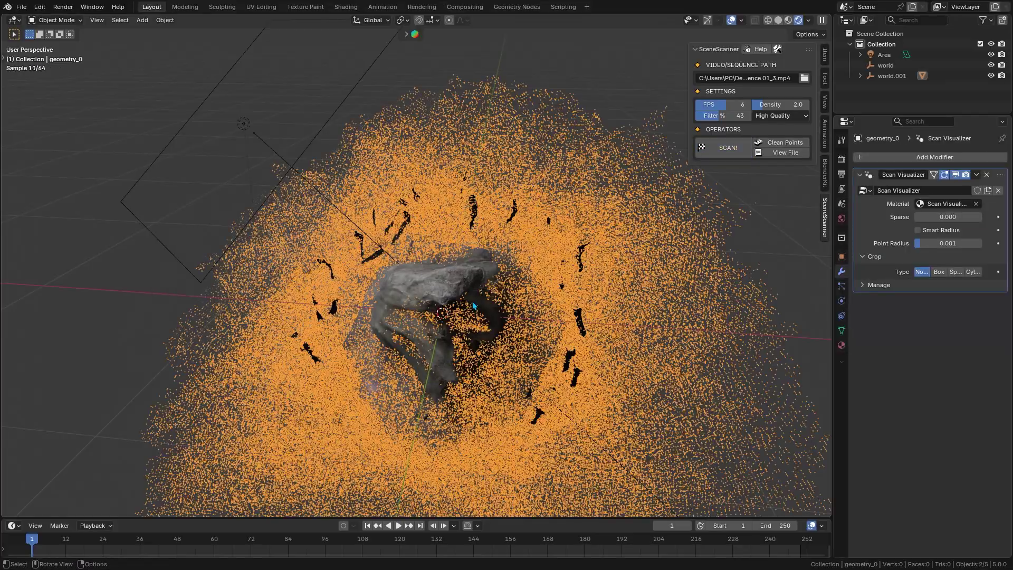
middle_click_drag(473, 305, 521, 282)
key("r")
key("x")
key("Return")
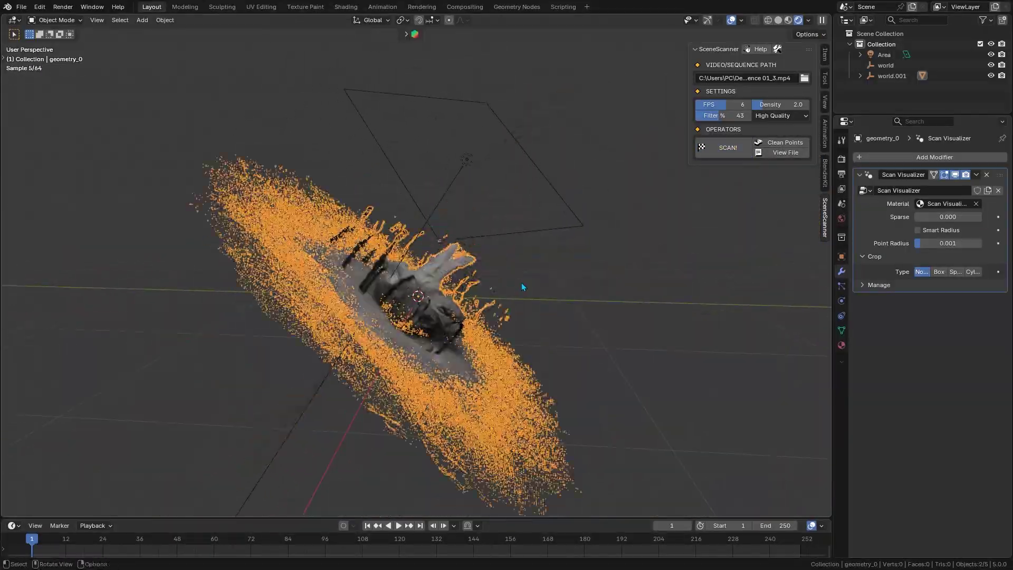
key("r")
key("x")
key("9")
key("0")
key("z")
key("Return")
middle_click_drag(529, 158, 427, 233)
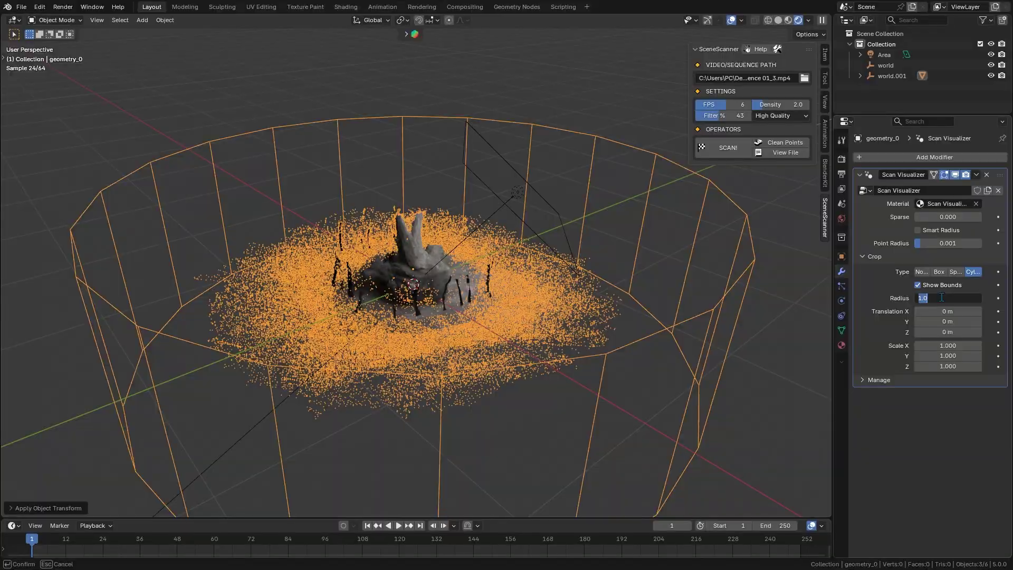
- Set the root scan's crop radius to 0.19 and clean its stray points
left_click(953, 298)
type("0.19")
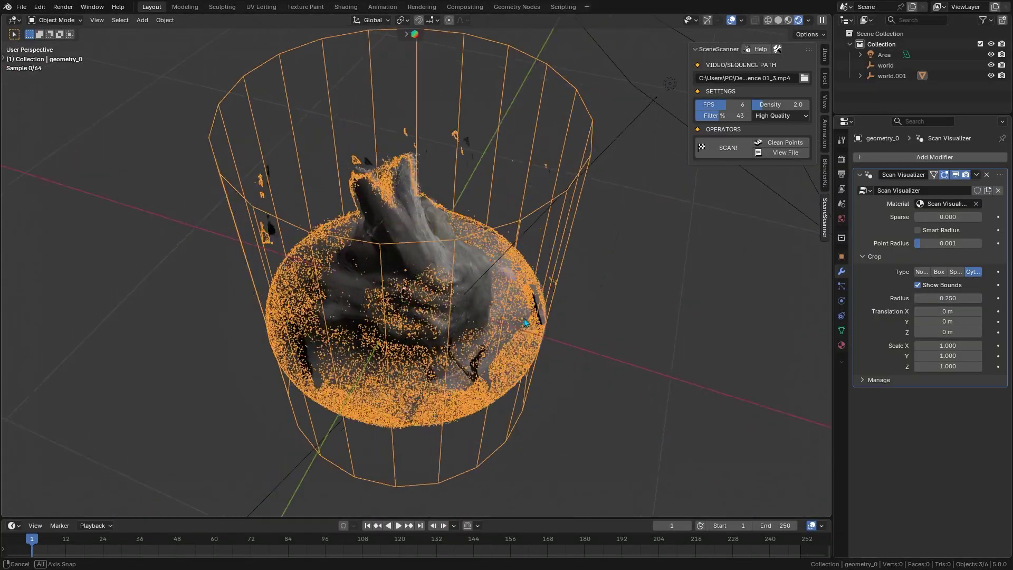
key("Return")
middle_click_drag(455, 293, 686, 222)
left_click(784, 142)
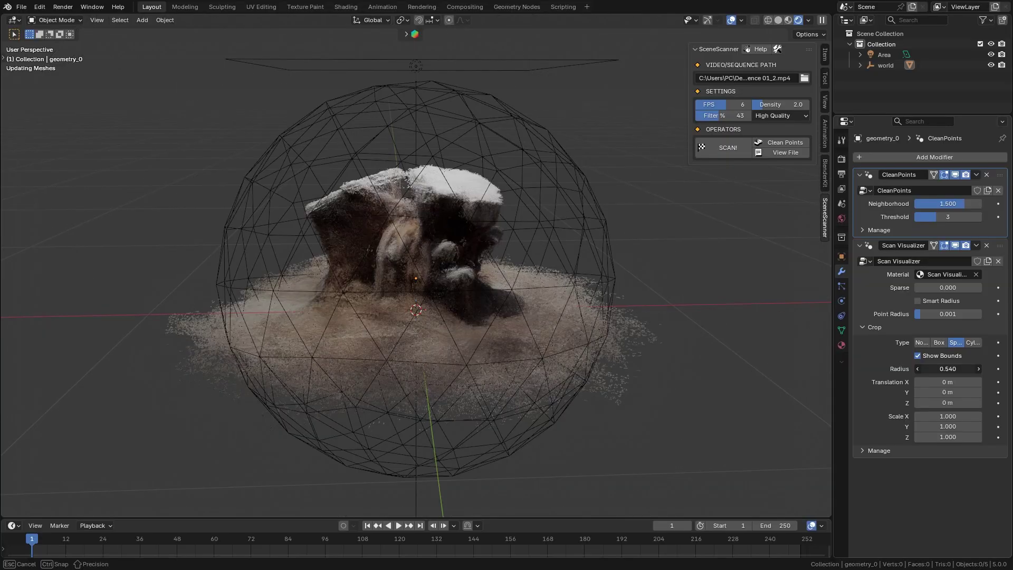
- Crop the stump scan with a cylinder of radius 0.310
left_click_drag(948, 369, 929, 369)
left_click(973, 342)
middle_click_drag(659, 316, 518, 307)
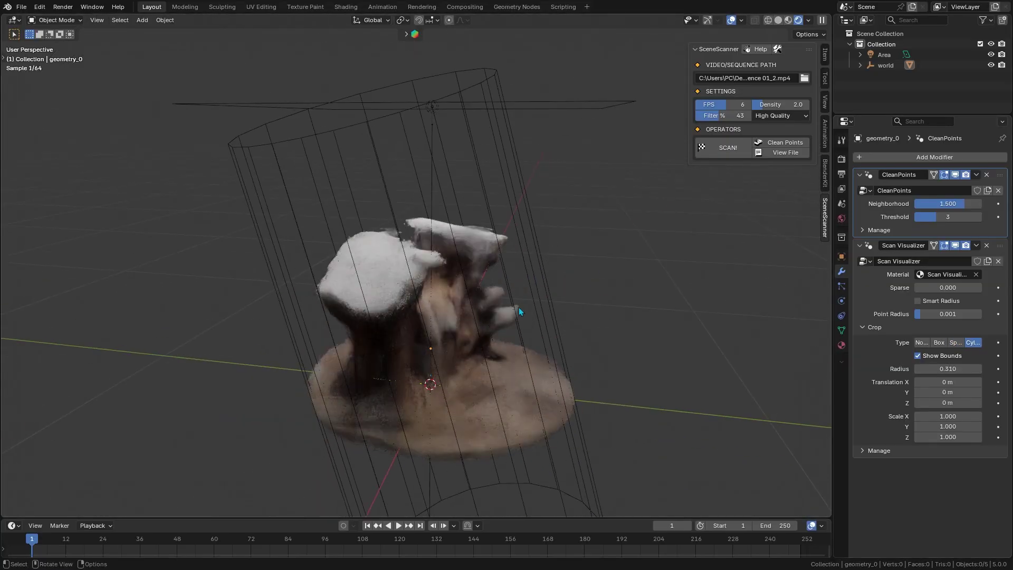
- Bring up apply-transform options for all objects, then deselect and inspect the stump from above
key("a")
key("ctrl+a")
left_click(633, 338)
middle_click_drag(633, 337, 485, 344)
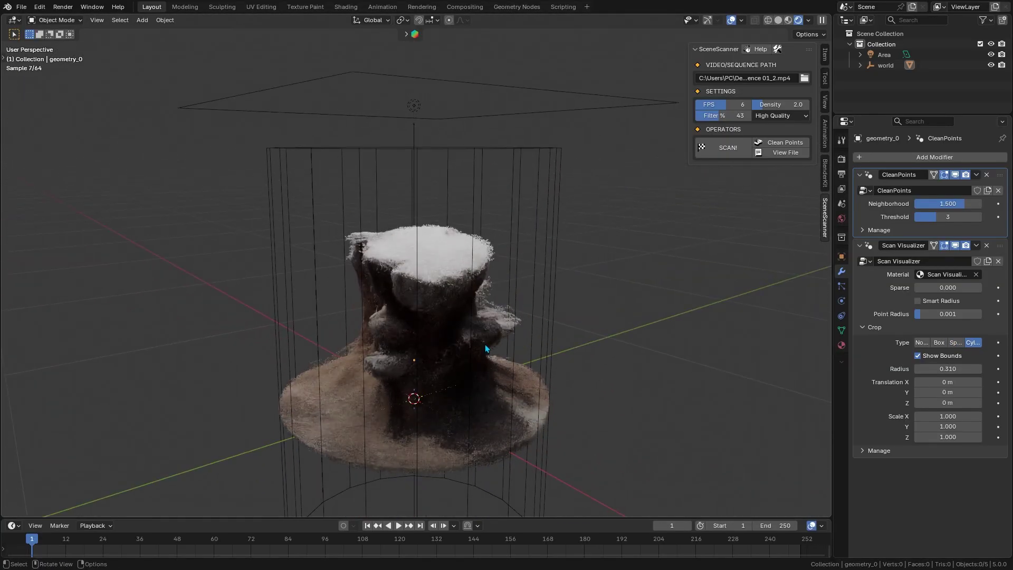
scroll(401, 295, "up", 6)
scroll(359, 267, "down", 6)
middle_click_drag(397, 284, 376, 286)
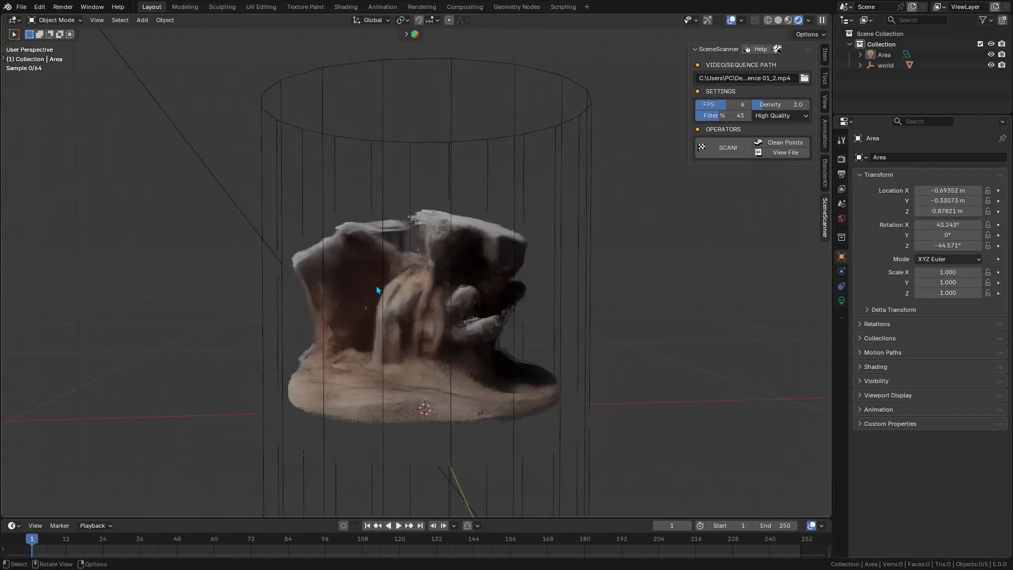
scroll(375, 286, "up", 5)
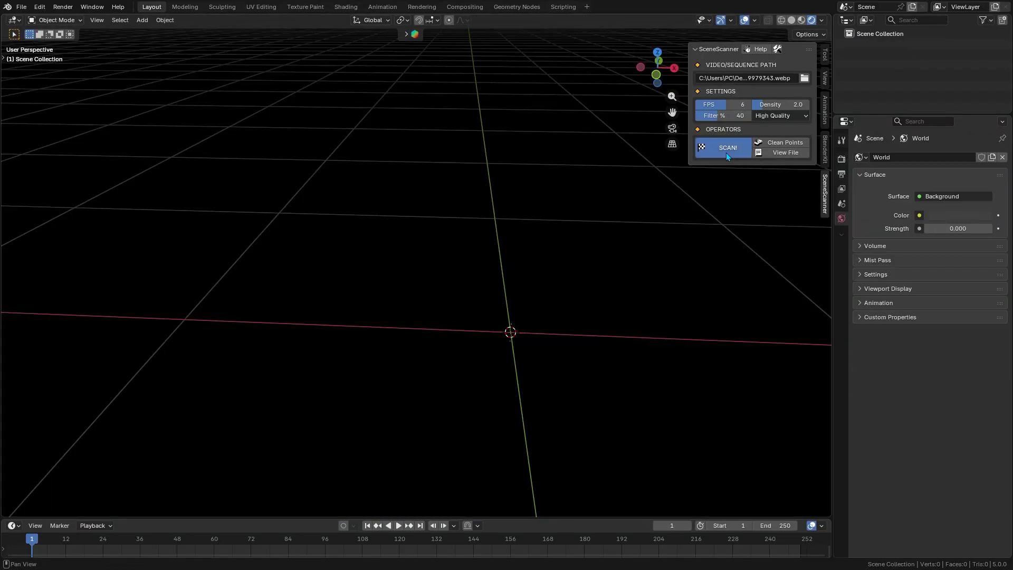
- Scan Road.mov into a point cloud and set the render engine to EEVEE
left_click(725, 152)
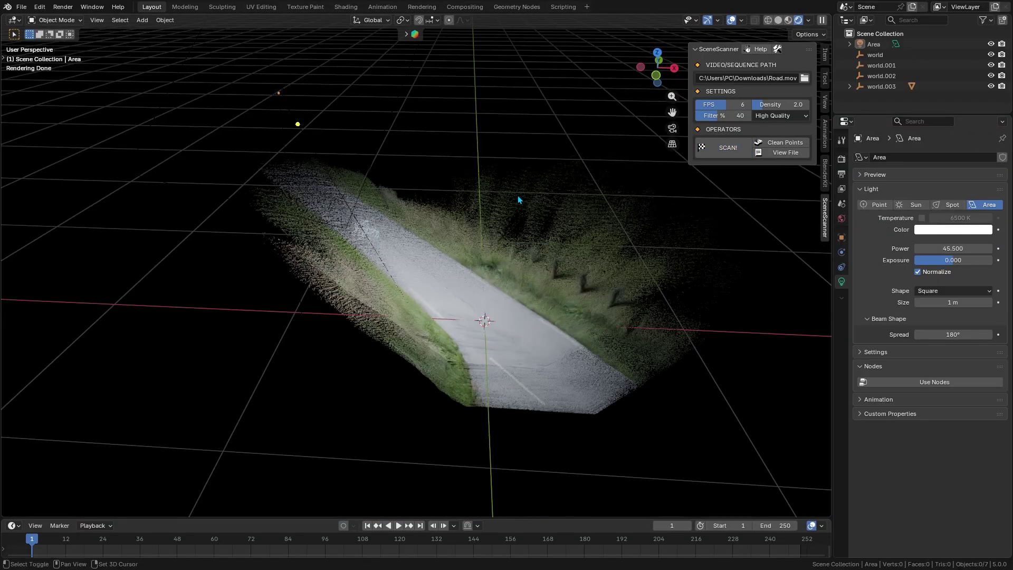
mouse_move(518, 196)
middle_mouse_down()
mouse_move(328, 142)
mouse_move(505, 170)
mouse_move(551, 253)
mouse_move(505, 185)
middle_mouse_up()
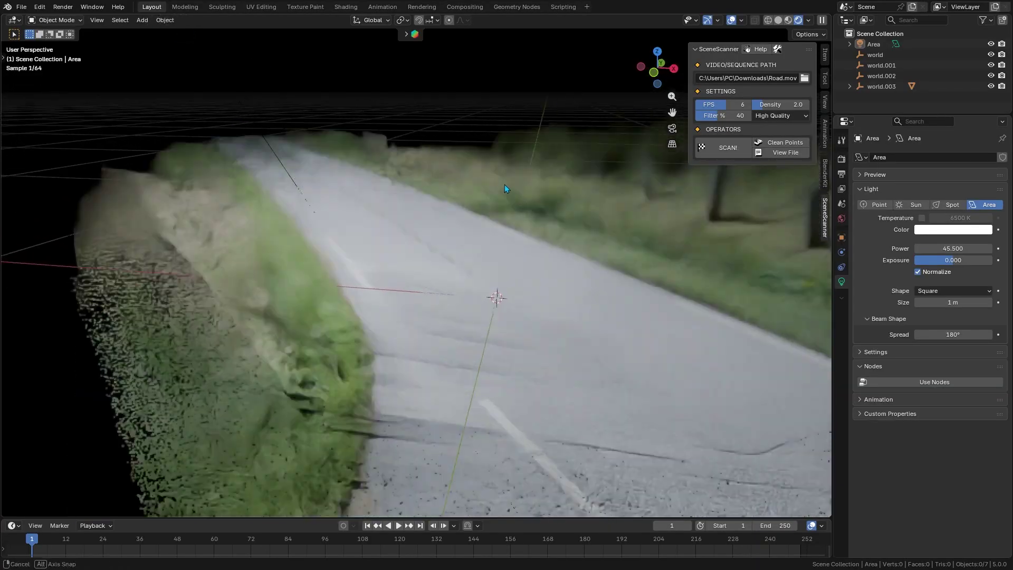
left_click(841, 159)
left_click(939, 170)
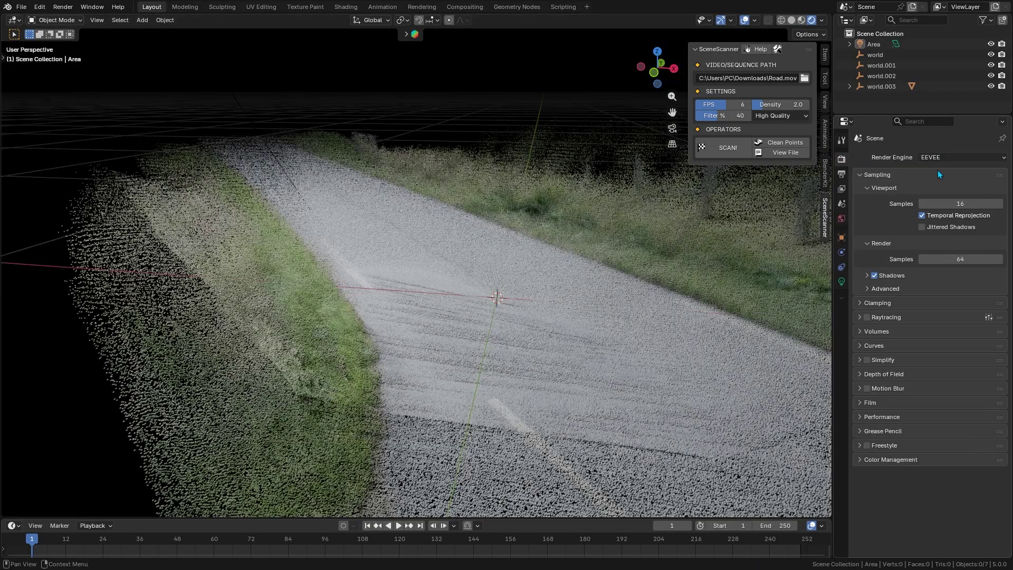
- In Edit Mode on the road cloud, box-select the floating point cluster for deletion
middle_click_drag(490, 316, 343, 223)
left_click(441, 283)
key("Tab")
scroll(336, 277, "up", 3)
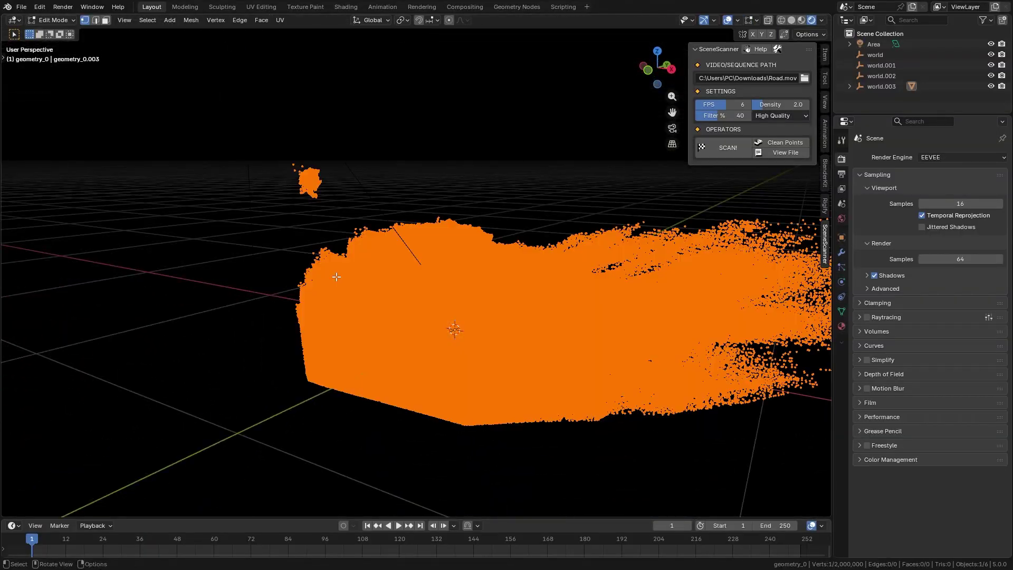
left_click_drag(266, 139, 320, 210)
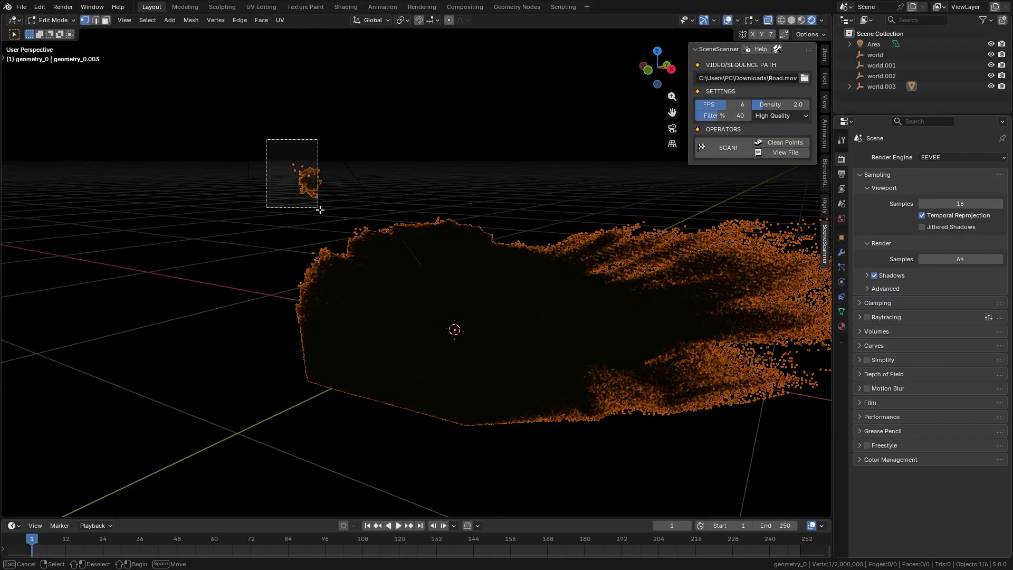
key("x")
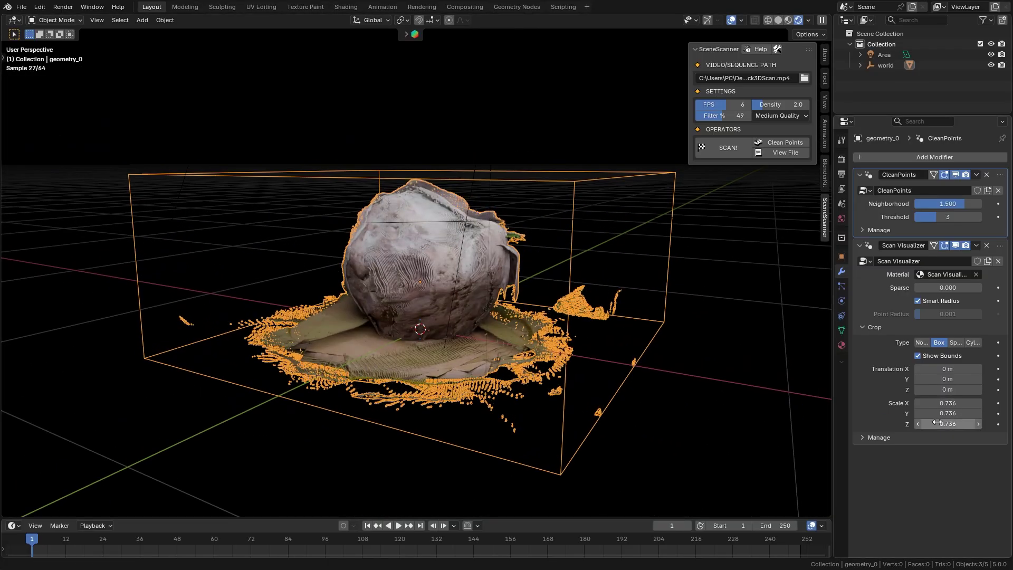
- Flatten the rock's crop box to Scale Z 0.606 and reselect the scan to check it
left_click_drag(947, 423, 958, 389)
left_click(584, 332)
middle_click_drag(584, 333, 692, 351)
left_click(473, 271)
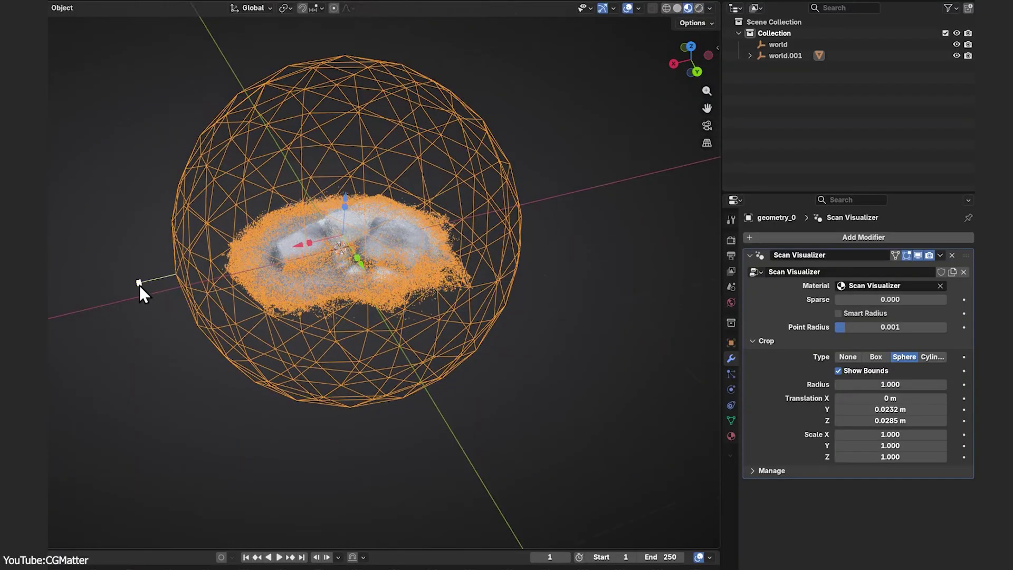
- Shrink the sphere crop around the stone scan to radius 0.373
left_click_drag(139, 285, 261, 276)
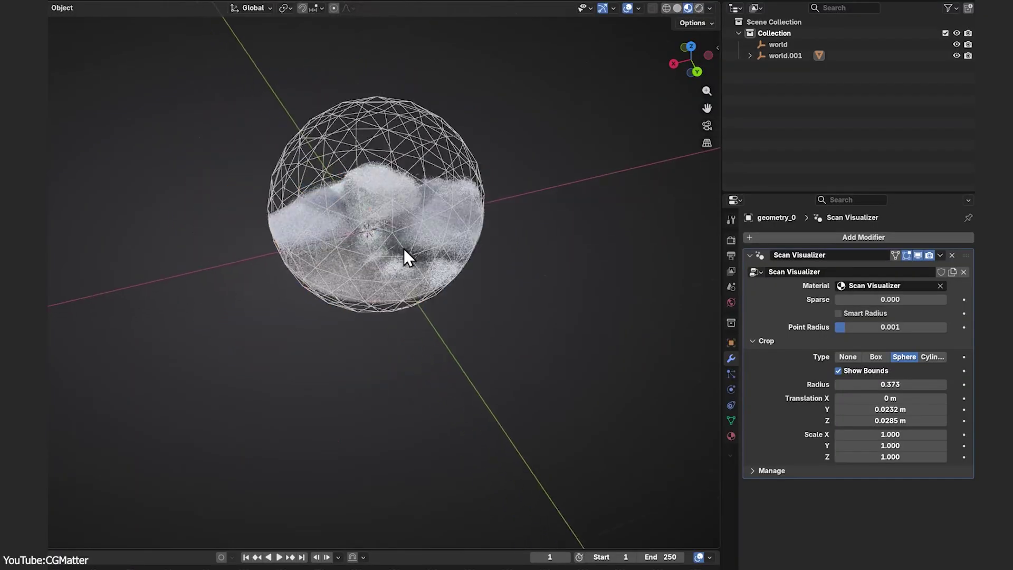
middle_click_drag(404, 249, 388, 226)
key("r")
key("r")
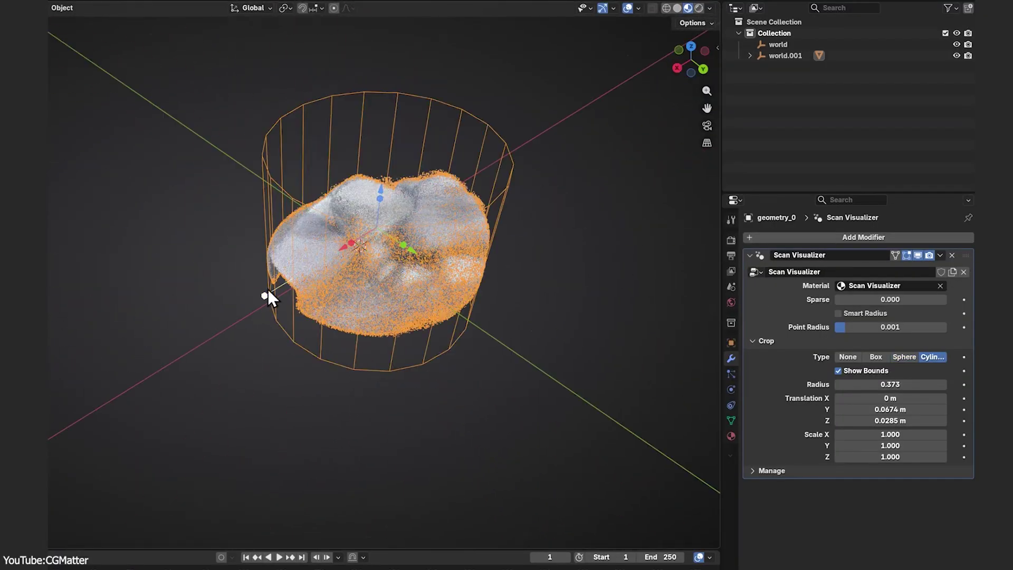
left_click_drag(267, 289, 233, 300)
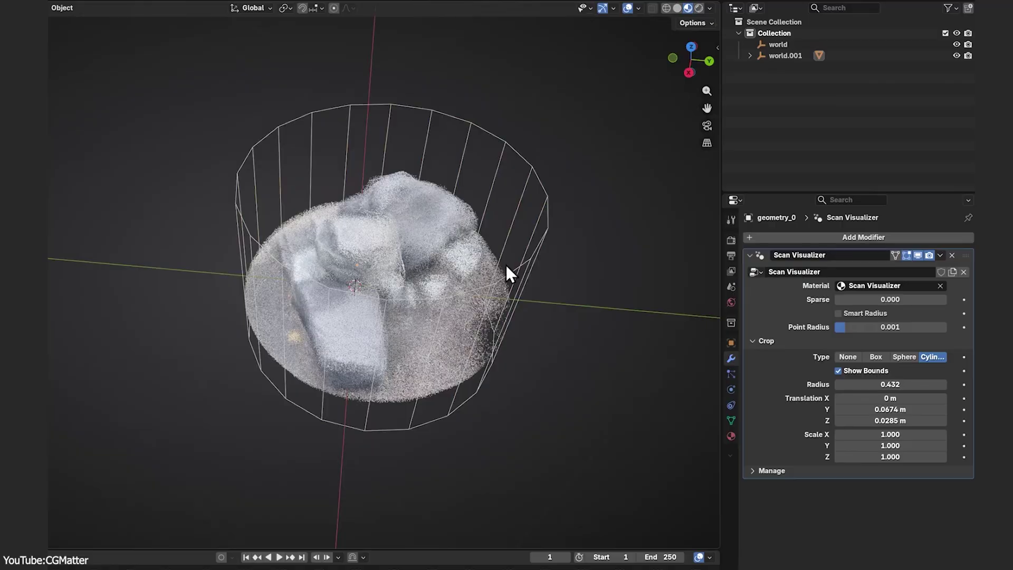
- Switch the viewport to rendered shading and add a point light
left_click(505, 265)
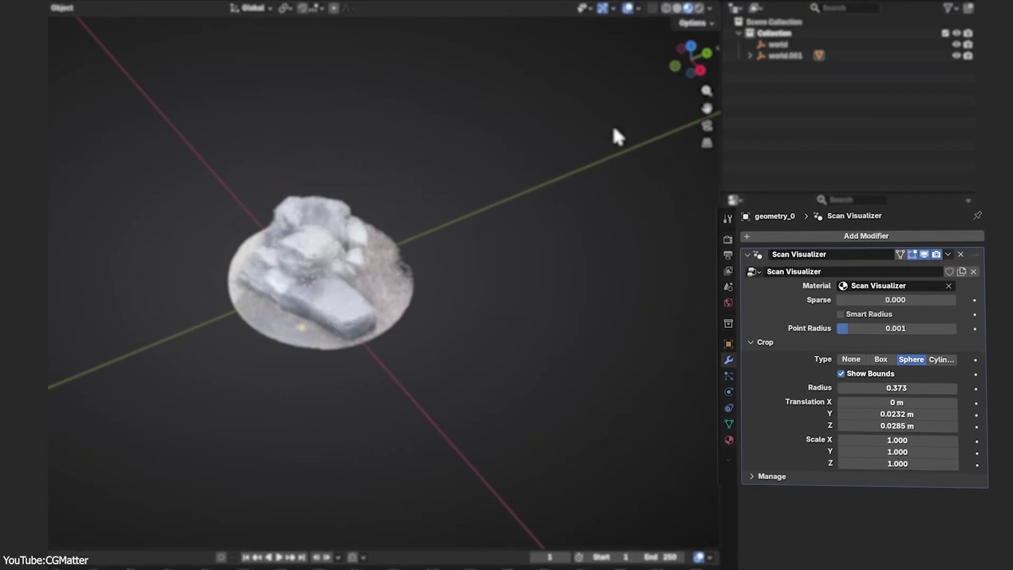
left_click(699, 8)
key("shift+a")
mouse_move(69, 424)
left_click(180, 426)
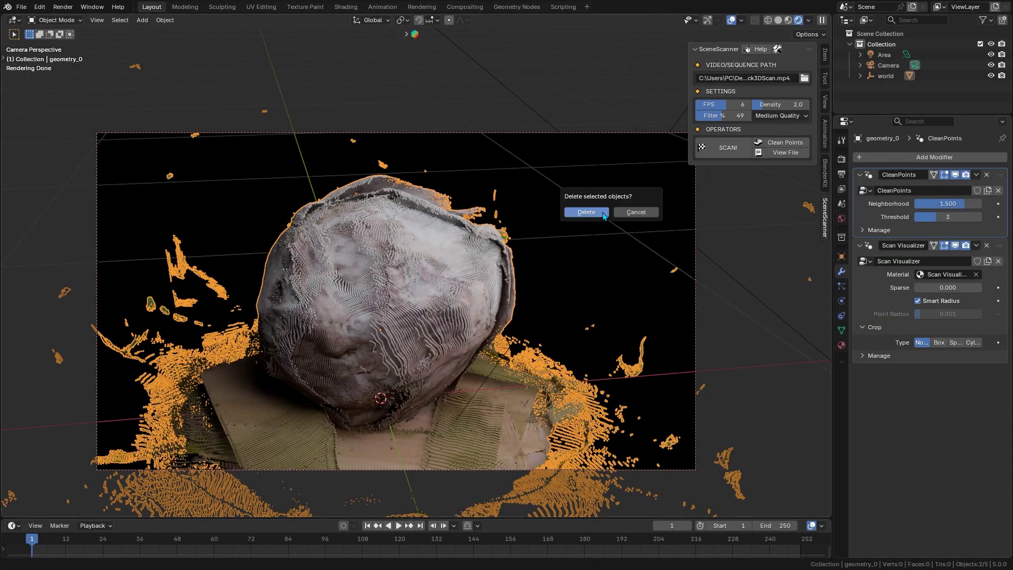
- Delete the rock scan and start a new Low Quality scan of Rock3DScan.mp4
left_click(603, 213)
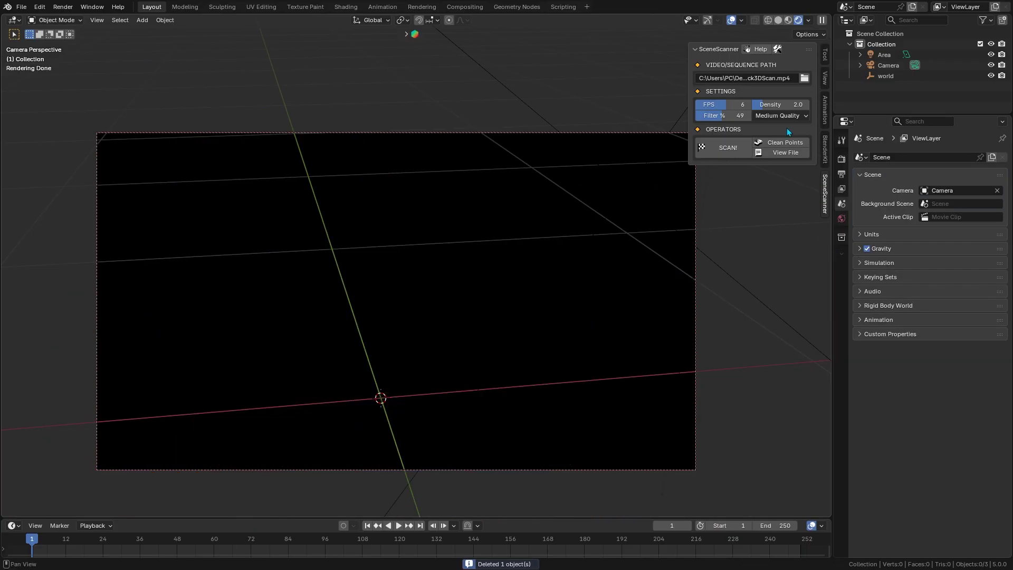
left_click(730, 148)
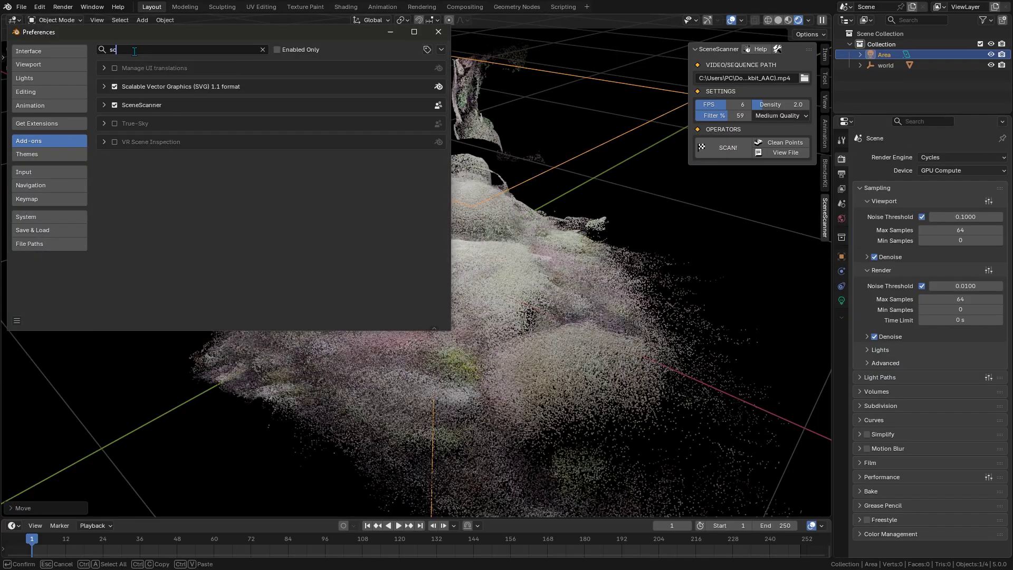
- Expand the SceneScanner add-on's details to reveal the 6GB Download Larger Models option
left_click(108, 68)
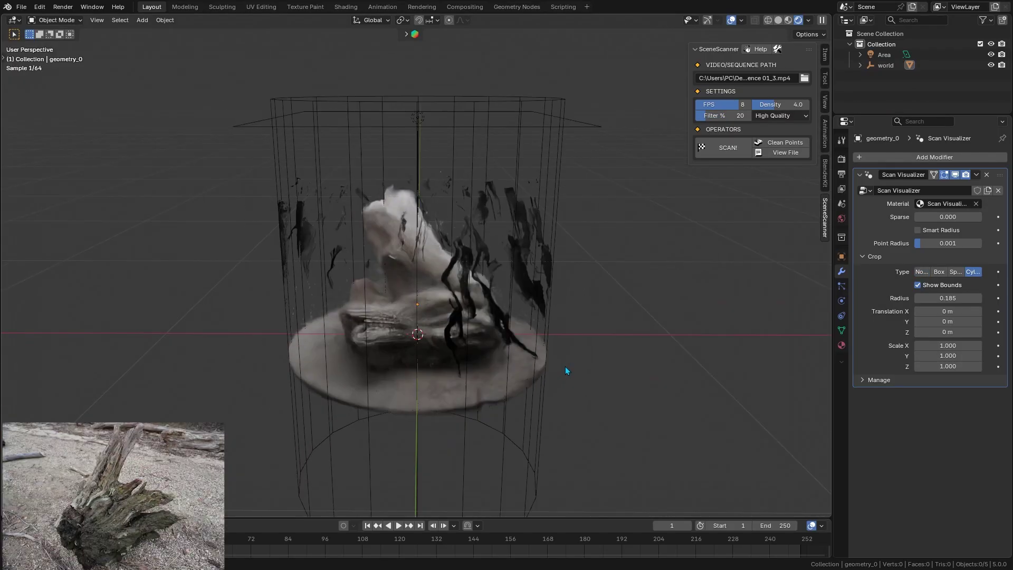
- Tighten the driftwood's cylinder crop radius to 0.121, then select all objects
left_click_drag(950, 298, 920, 298)
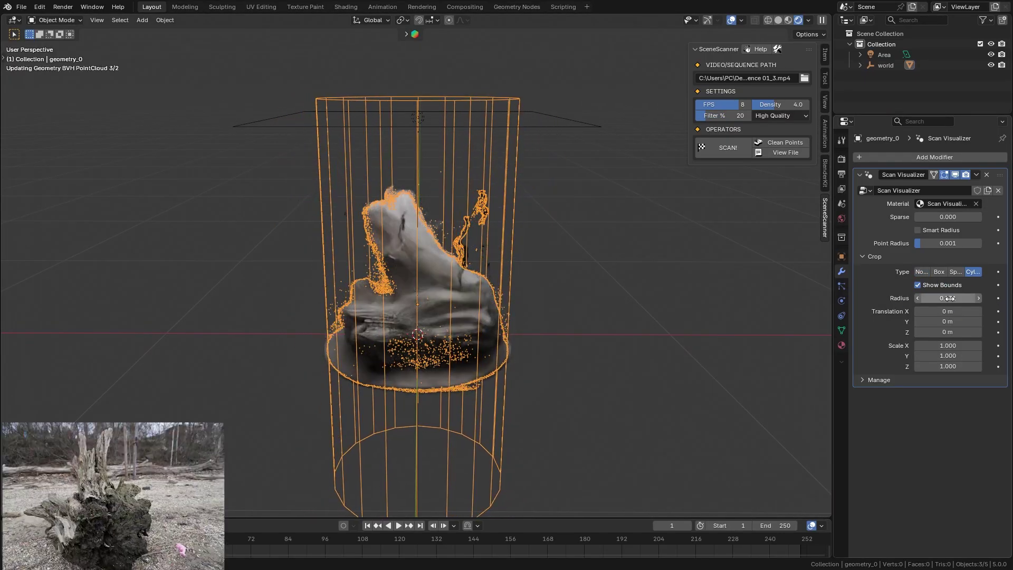
middle_click_drag(527, 295, 568, 282)
left_click(568, 282)
key("a")
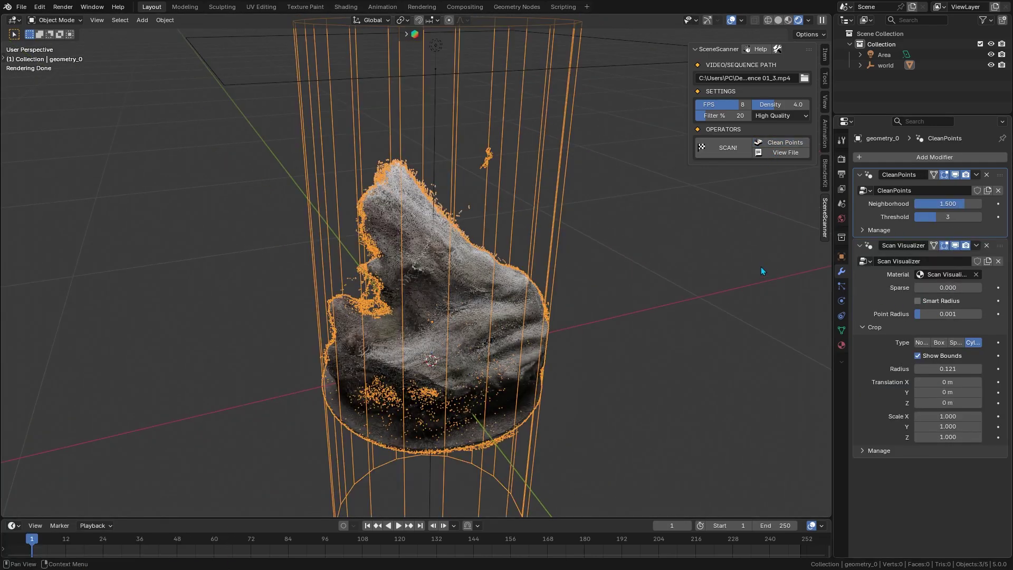
- Deselect everything and orbit around the cleaned stump and the road point cloud to inspect them
left_click(761, 267)
scroll(749, 272, "up", 3)
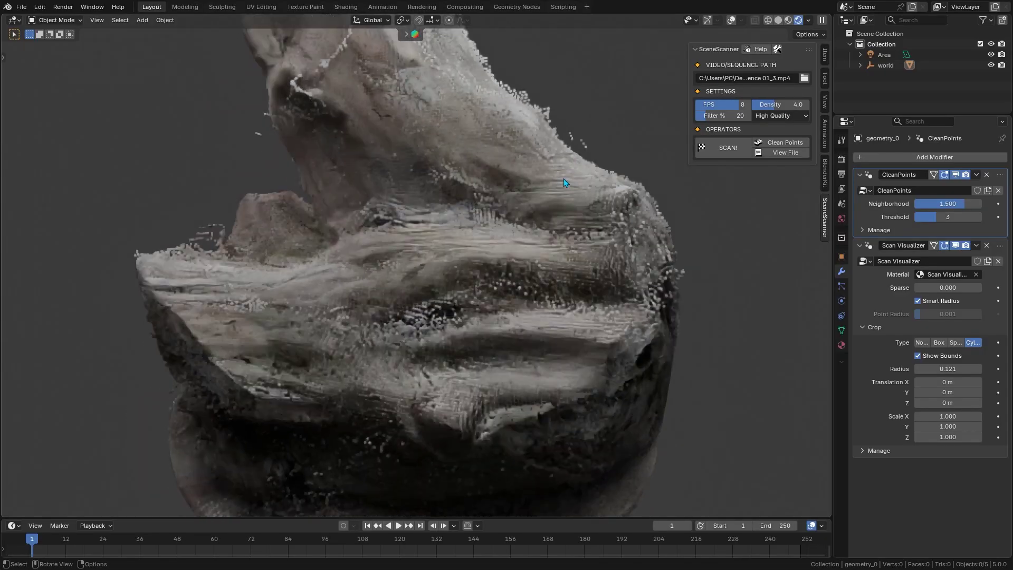
middle_click_drag(563, 182, 543, 274)
scroll(287, 243, "down", 4)
scroll(543, 274, "up", 5)
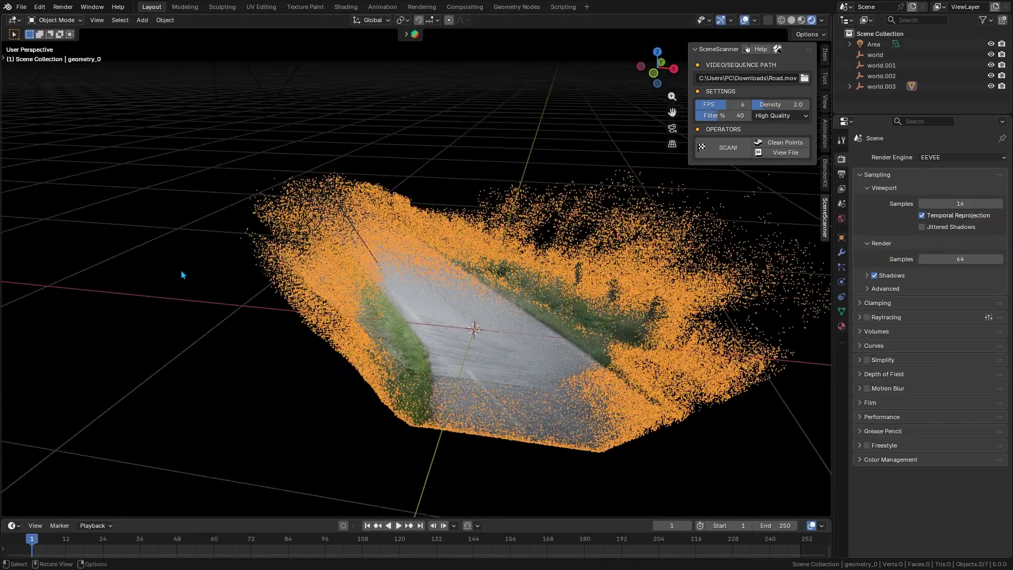
middle_click_drag(181, 273, 274, 226)
scroll(274, 226, "down", 4)
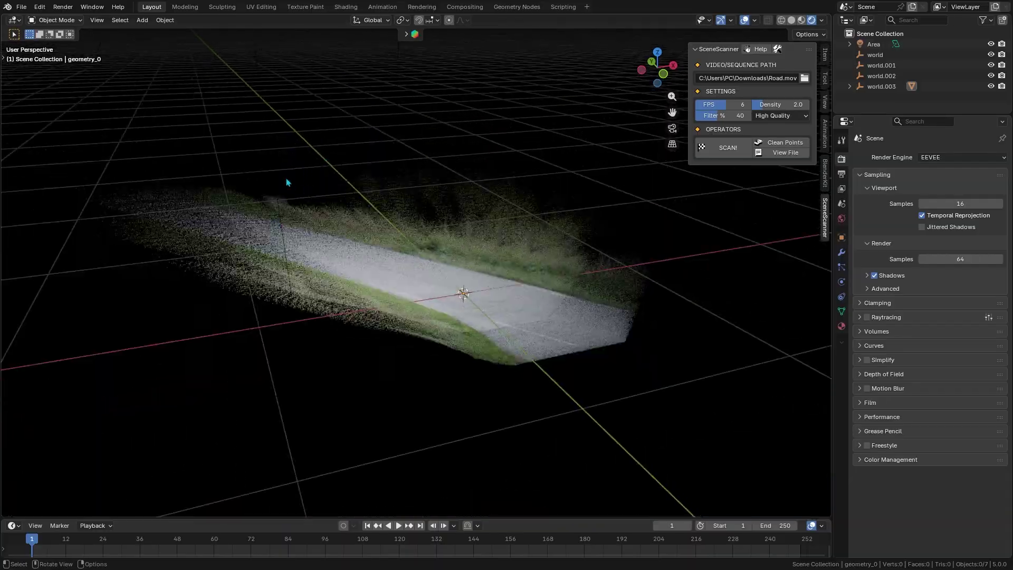